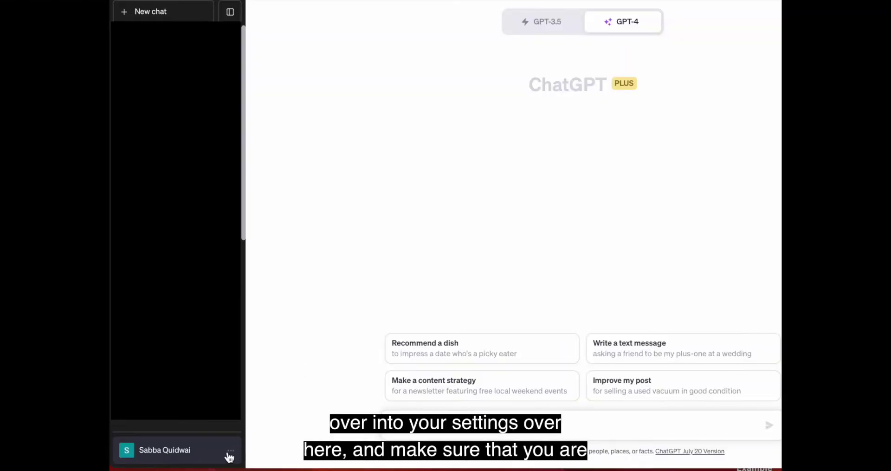
# Step: Confirm Custom instructions, Plugins and Code interpreter are switched on under Beta features in Settings
pyautogui.click(229, 455)
pyautogui.click(179, 388)
pyautogui.click(383, 199)
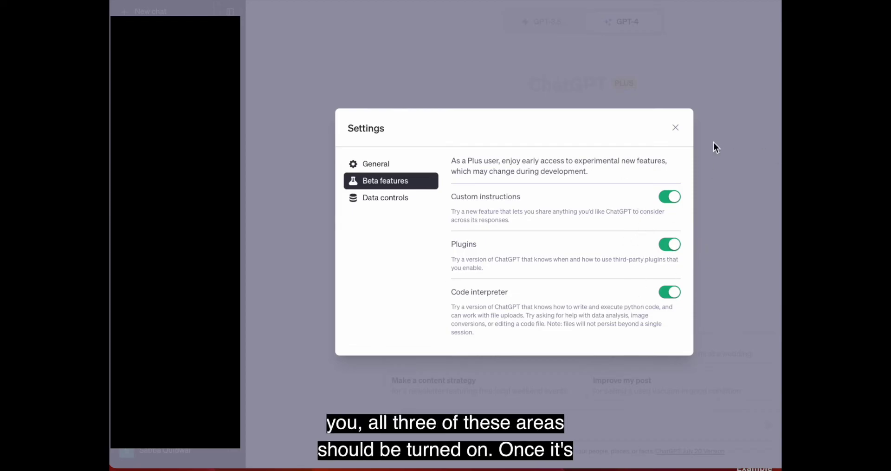
pyautogui.click(676, 130)
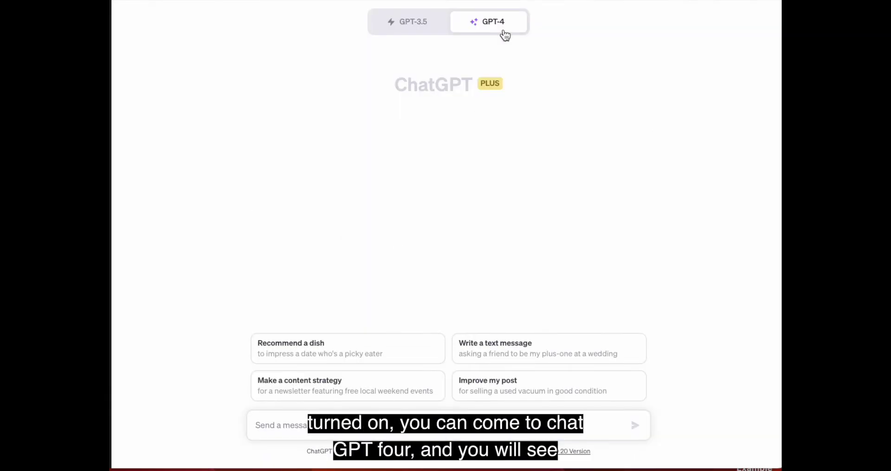
pyautogui.moveTo(504, 33)
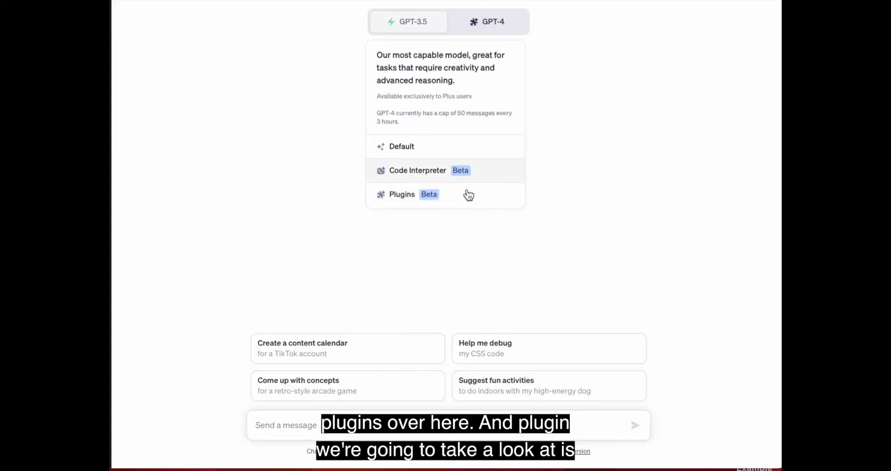
# Step: Switch GPT-4 to Plugins (Beta) mode and enable Access Link as the only plugin
pyautogui.click(435, 198)
pyautogui.moveTo(461, 29)
pyautogui.click(433, 194)
pyautogui.click(456, 58)
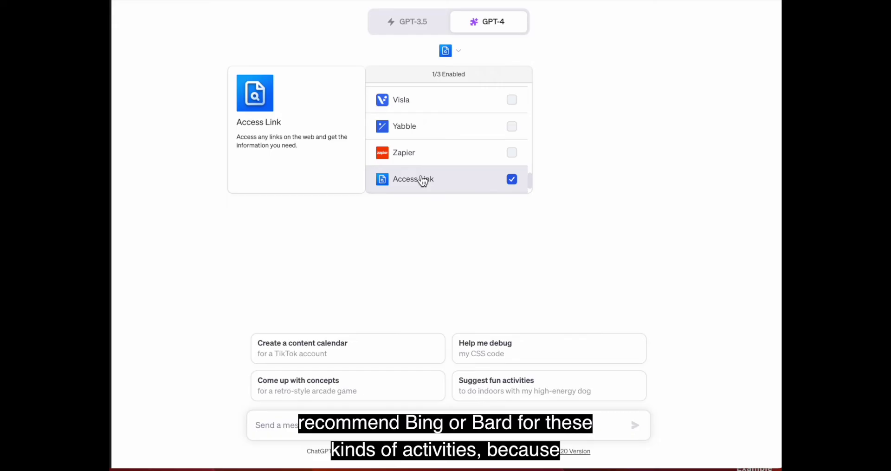
pyautogui.click(425, 274)
pyautogui.click(306, 427)
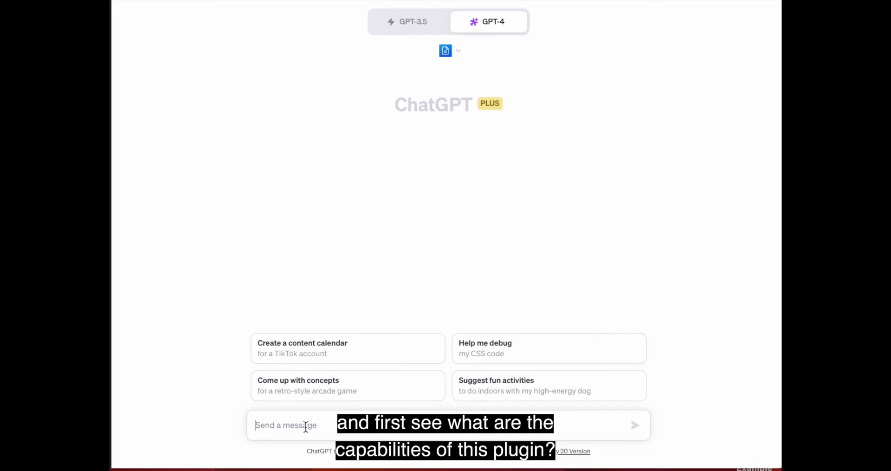
# Step: Ask 'what are the capabilities of this plugin'
pyautogui.write('what are the capabiliti')
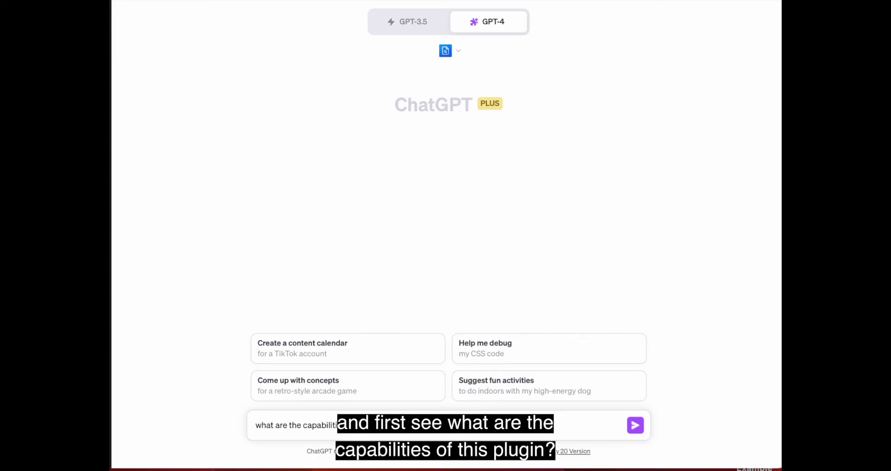
pyautogui.write('es of this plugin')
pyautogui.press('Return')
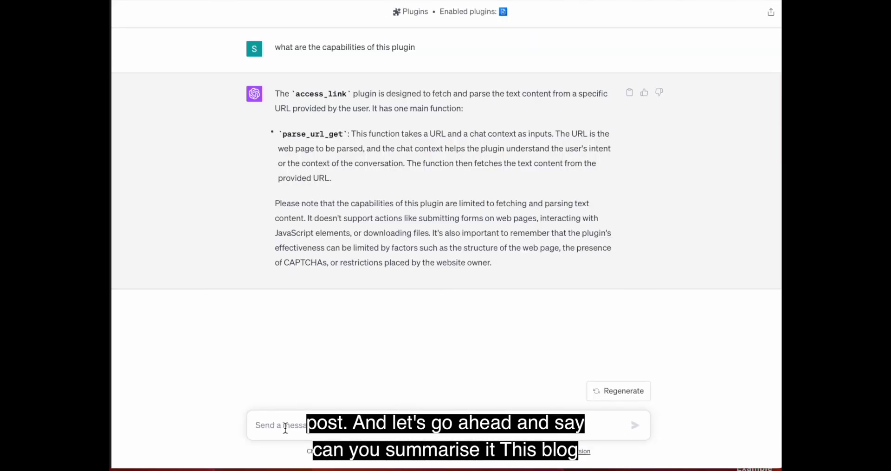
# Step: Ask for a LinkedIn caption summarizing the pasted designingschools.org blog post link
pyautogui.write('can you summ')
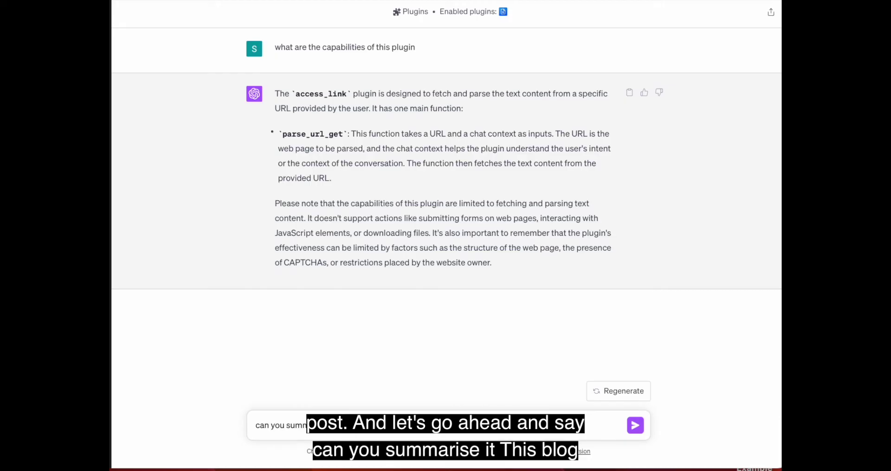
pyautogui.write('ar')
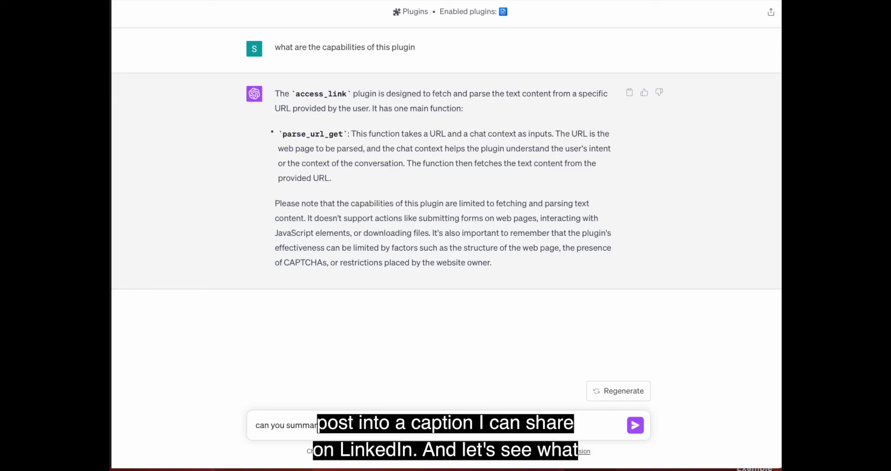
pyautogui.write('https://designingschools.org/2023/07/05/shaping-education-in-an-ai-world-co-creating-ai-policies-with-students-using-design-thinking/')
pyautogui.press('Return')
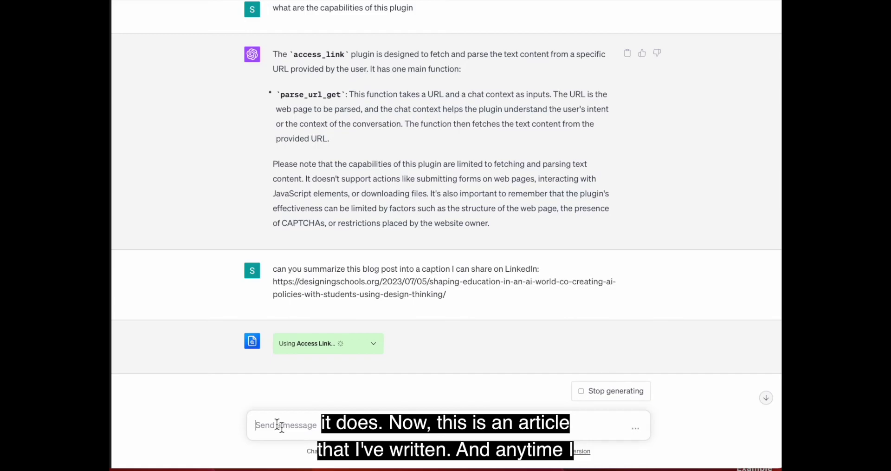
pyautogui.scroll(-1, 197, 230)
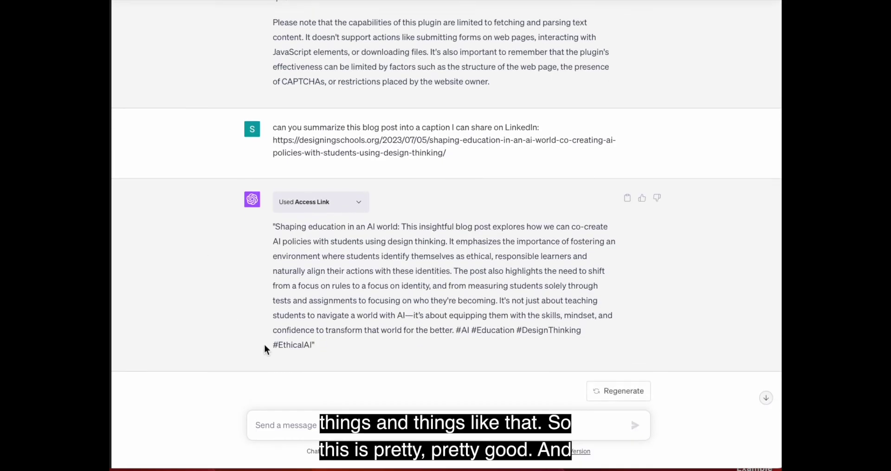
pyautogui.click(266, 419)
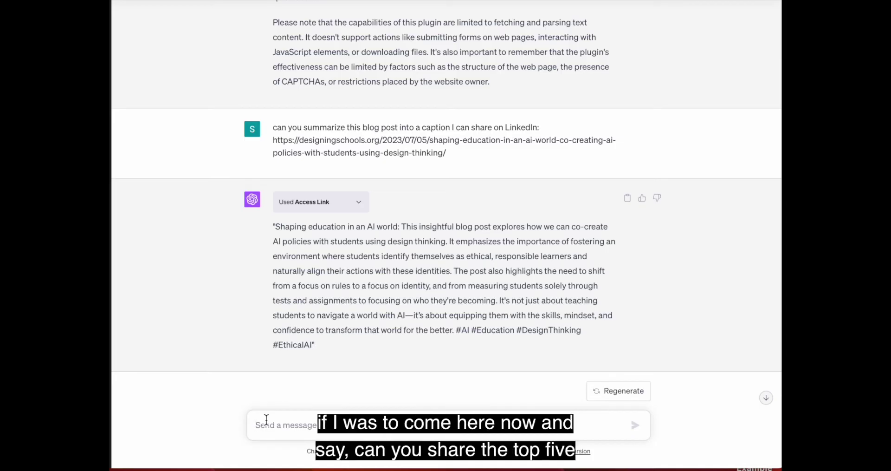
# Step: Ask 'can you share the top 5 points in this article'
pyautogui.write('can you share te')
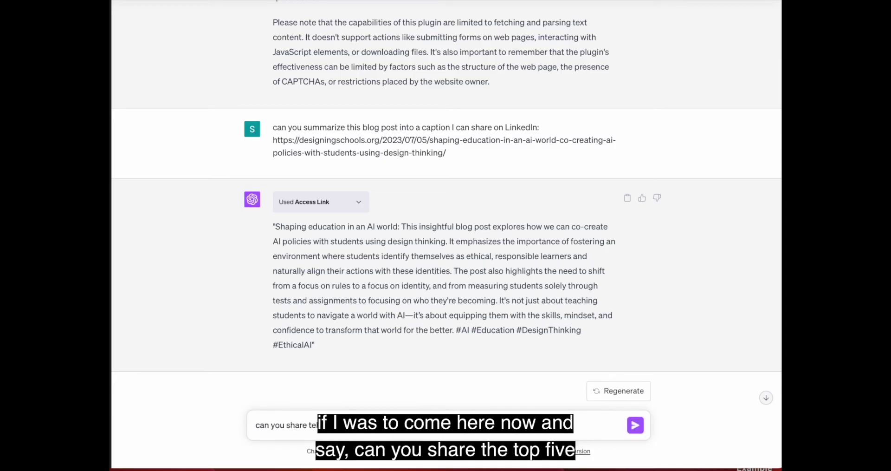
pyautogui.press('BackSpace')
pyautogui.write('he top 5 points in this article')
pyautogui.press('Return')
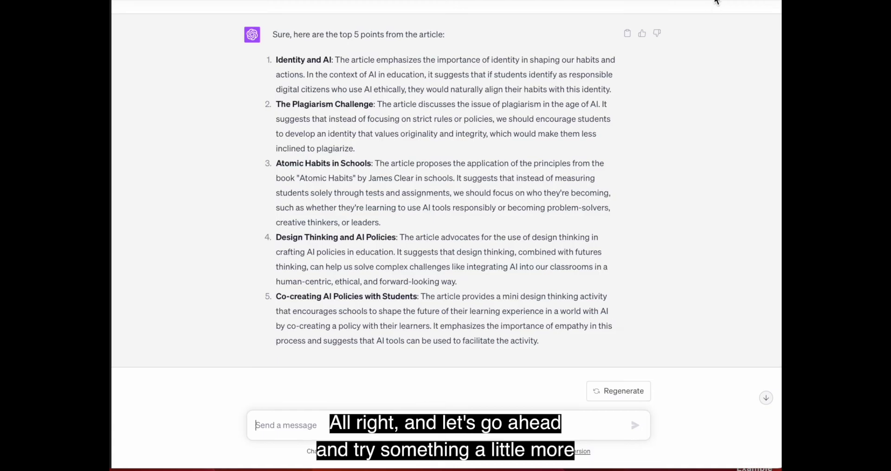
pyautogui.click(315, 417)
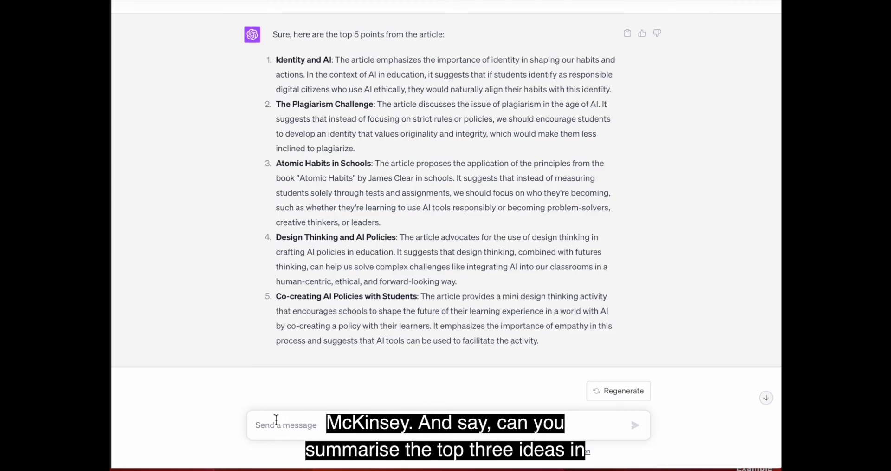
# Step: Request the top 3 ideas from the pasted McKinsey article link for sharing on LinkedIn
pyautogui.hotkey('ctrl', 'v')
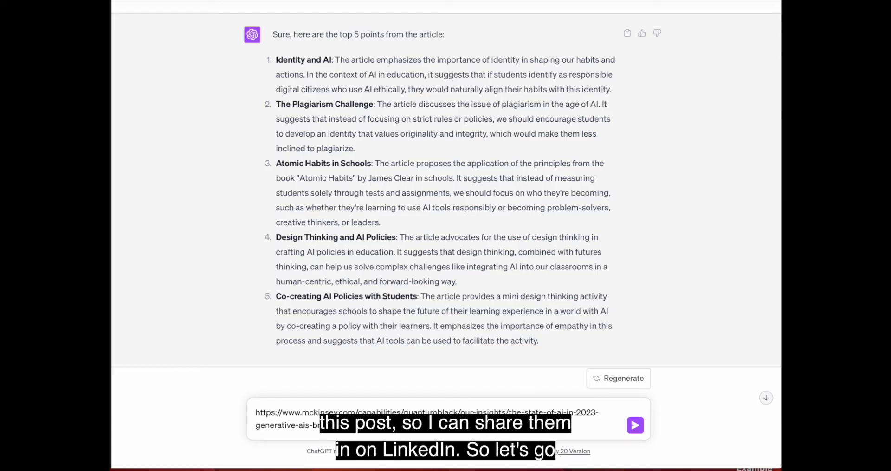
pyautogui.write('share them in')
pyautogui.write(' linkedin')
pyautogui.press('Return')
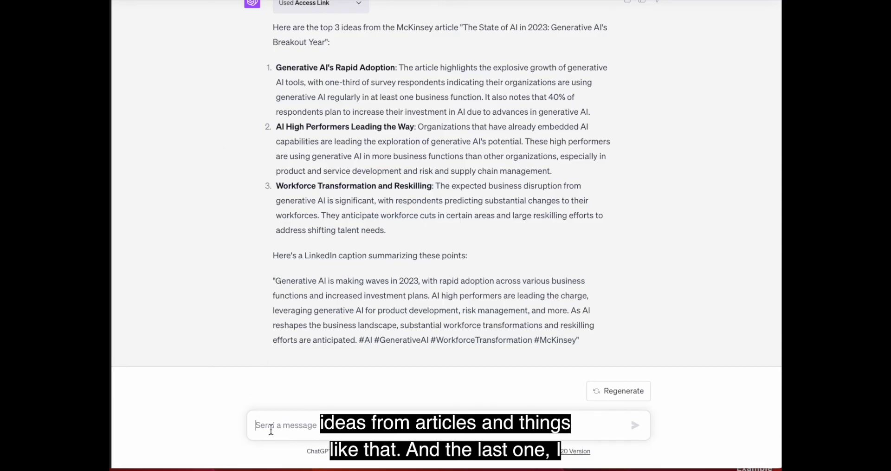
# Step: Request the top 3 ideas from a pasted Google Docs link, then scroll back through the reply
pyautogui.hotkey('ctrl', 'v')
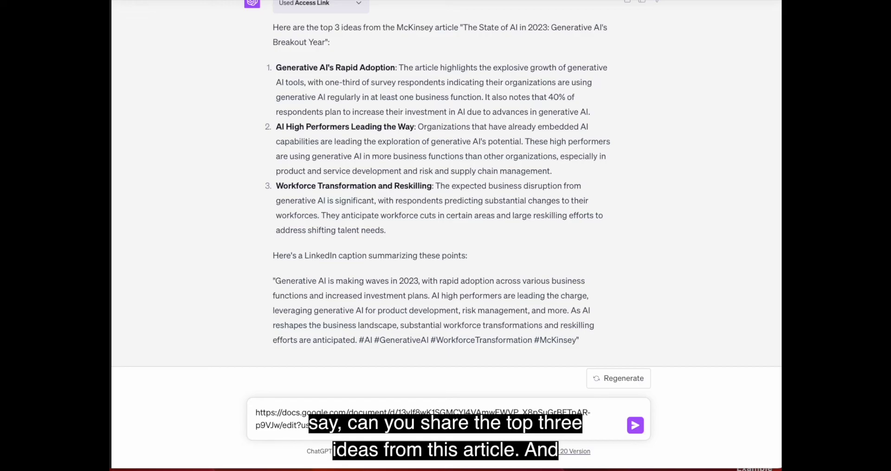
pyautogui.press('Return')
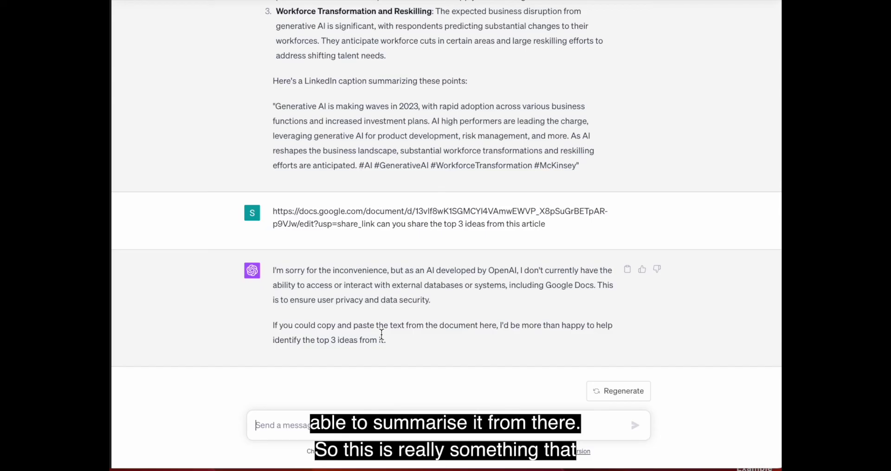
pyautogui.scroll(6, 381, 334)
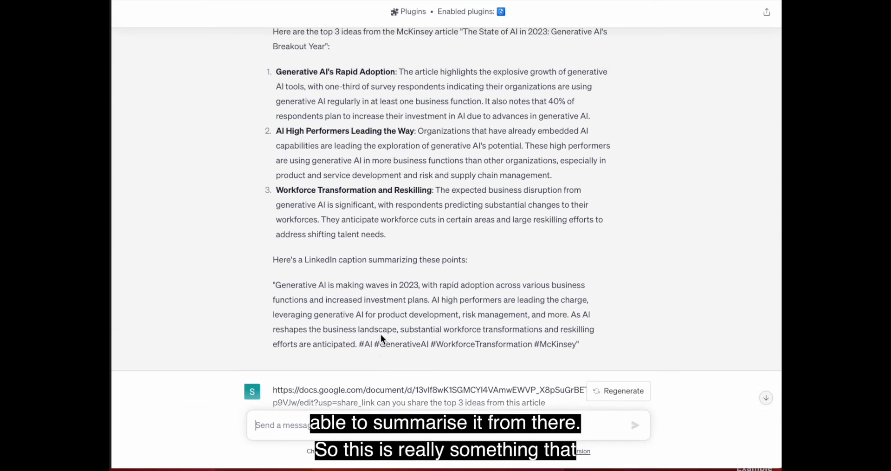
pyautogui.scroll(1, 381, 335)
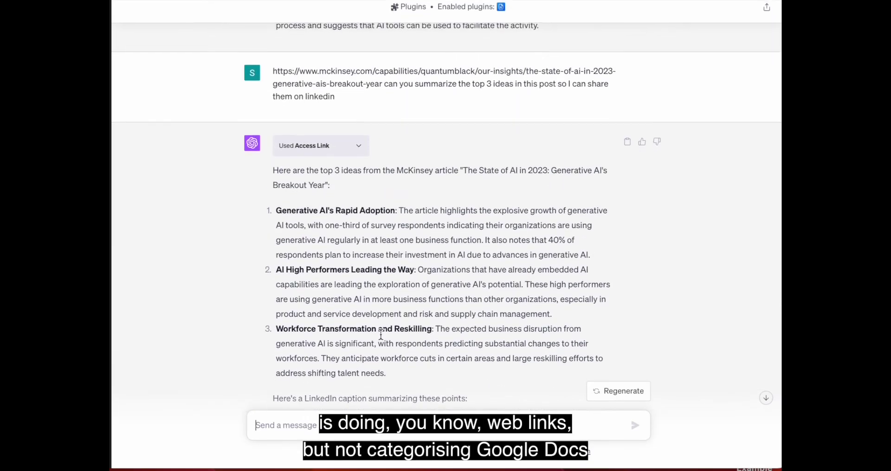
pyautogui.scroll(4, 381, 334)
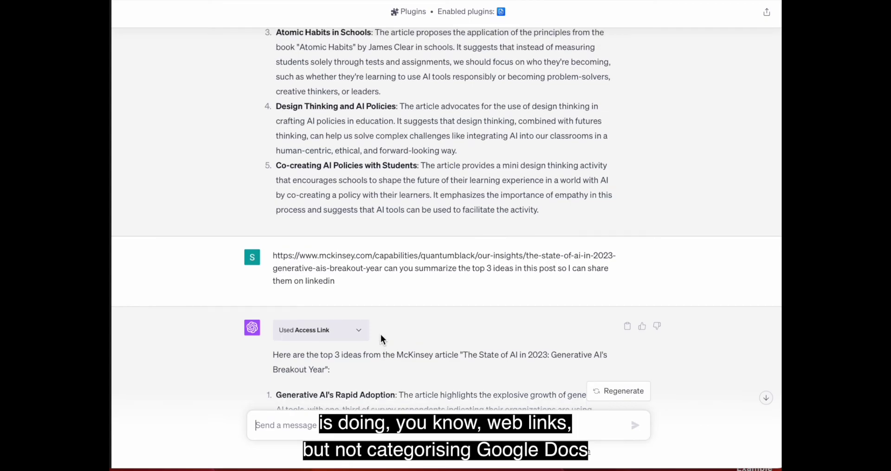
pyautogui.scroll(3, 380, 335)
pyautogui.scroll(1, 380, 334)
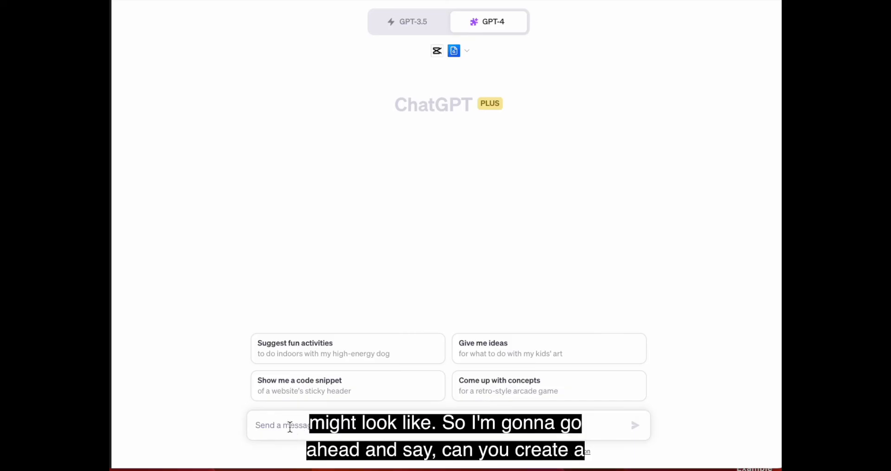
# Step: Ask CapCut to create a video from the summary and confirm a 16:9 aspect ratio
pyautogui.write('can you cr')
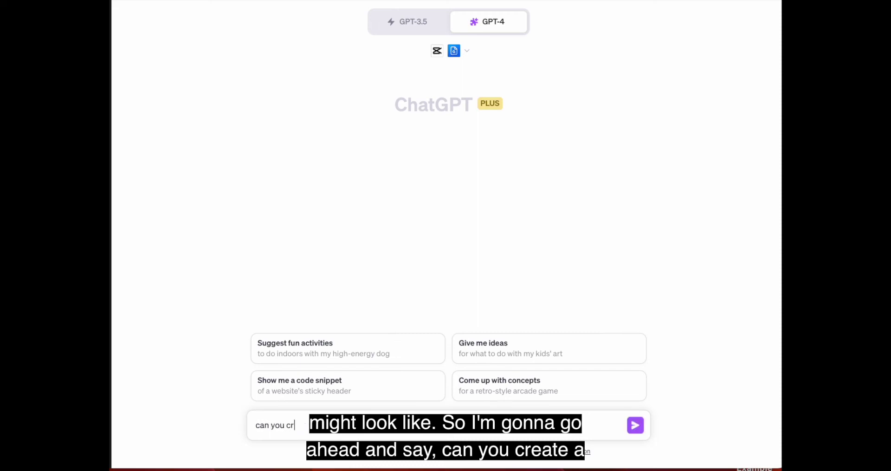
pyautogui.write('eate a video ')
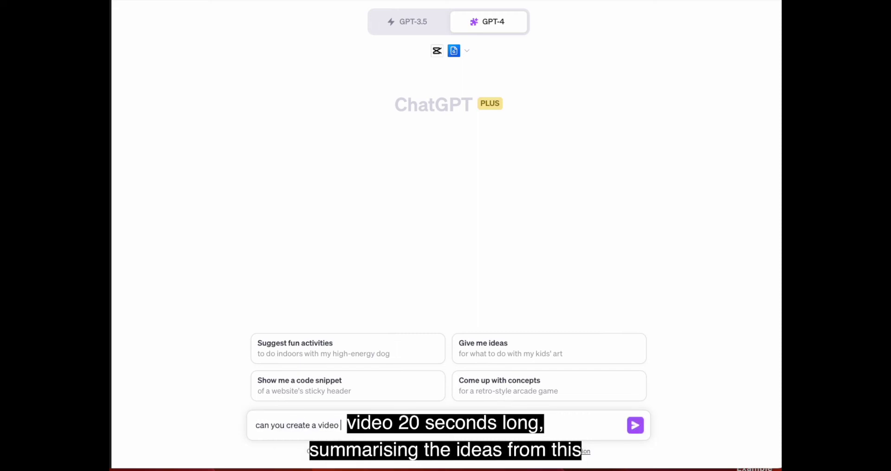
pyautogui.write('2')
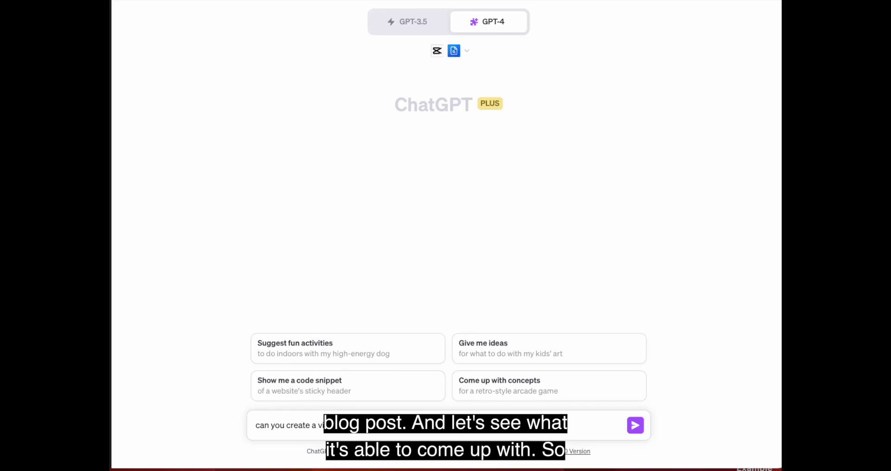
pyautogui.press('Return')
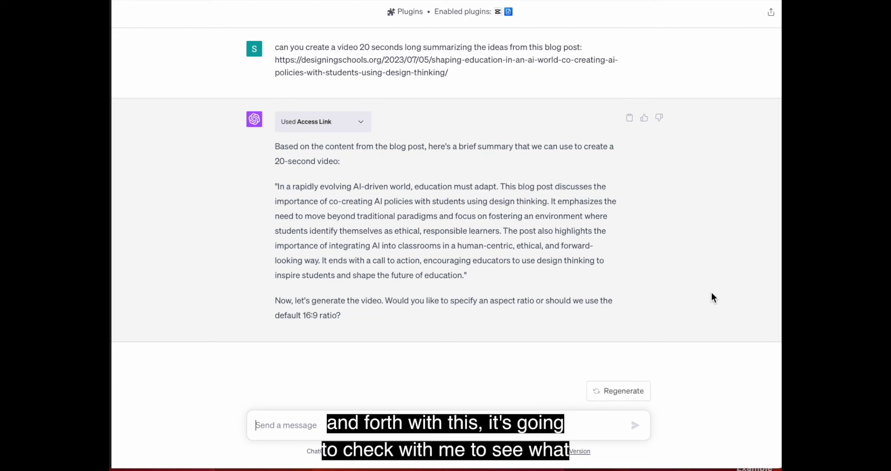
pyautogui.write('16:9. is great')
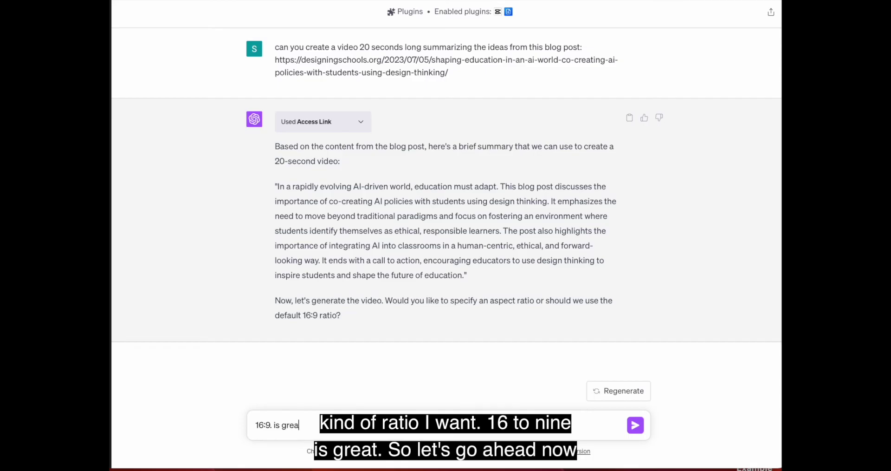
pyautogui.press('Return')
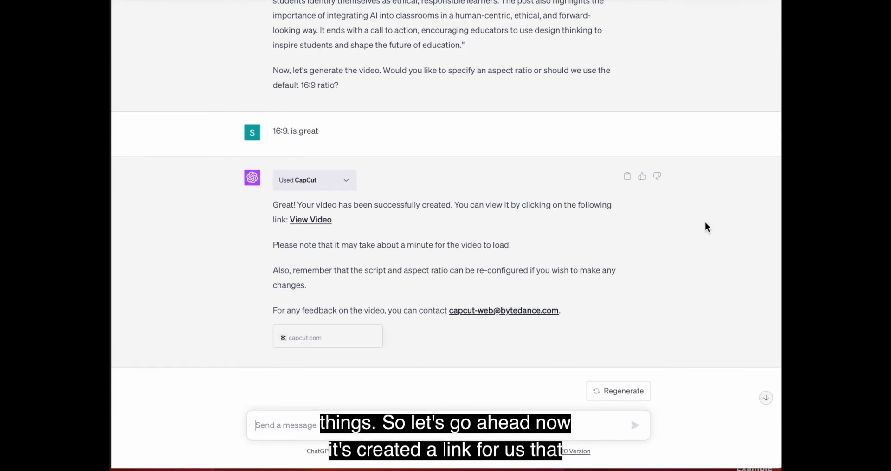
pyautogui.rightClick(305, 220)
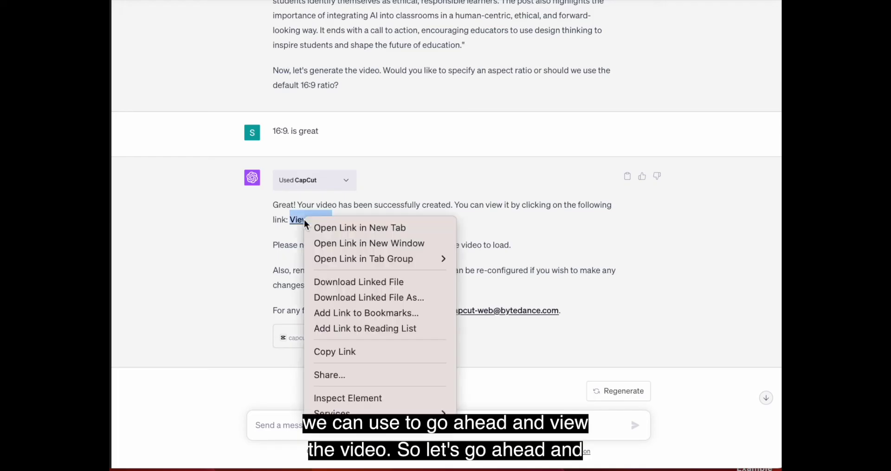
# Step: Copy the View Video link and load it in a new Chrome tab to open the CapCut editor
pyautogui.click(344, 355)
pyautogui.press('super+Tab')
pyautogui.click(238, 43)
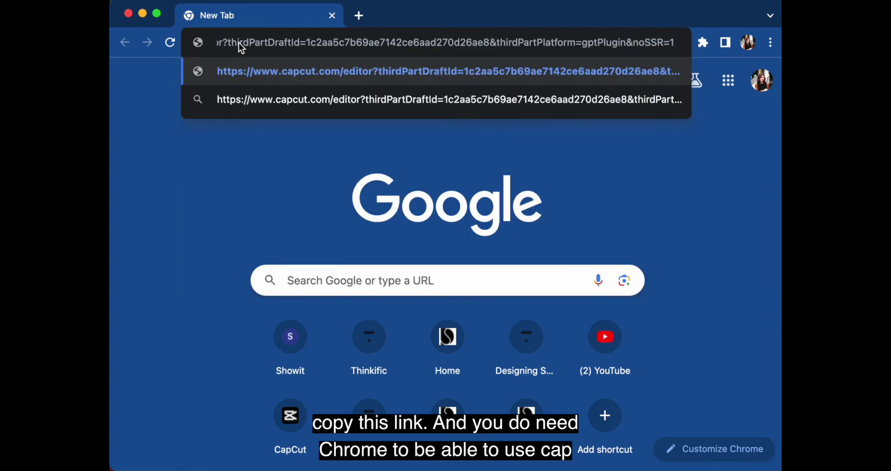
pyautogui.press('Return')
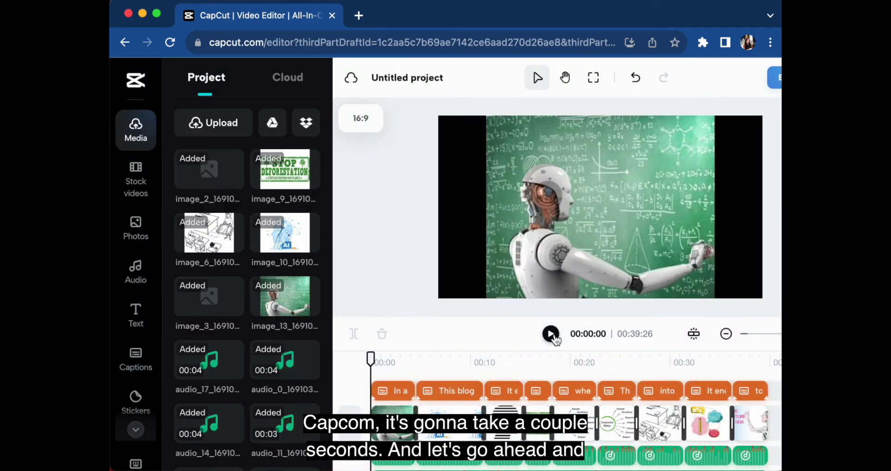
# Step: Preview the generated video with the volume raised, then add the Corporate Ethics image at the start
pyautogui.click(552, 335)
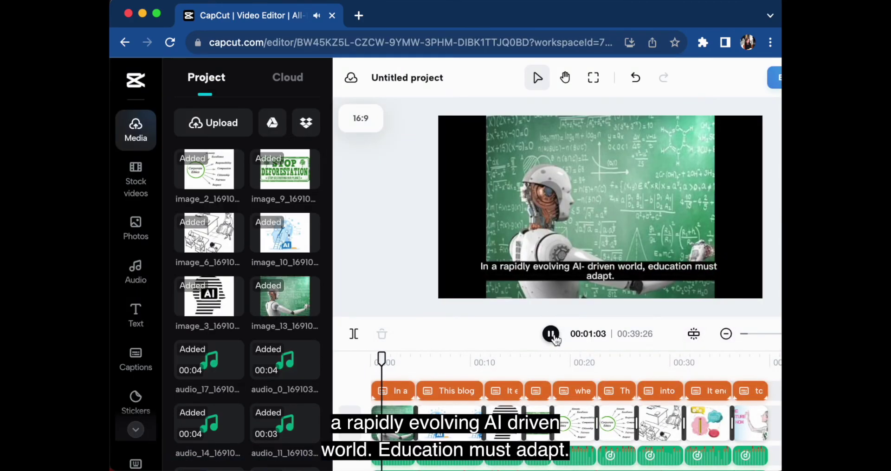
pyautogui.press('XF86AudioRaiseVolume')
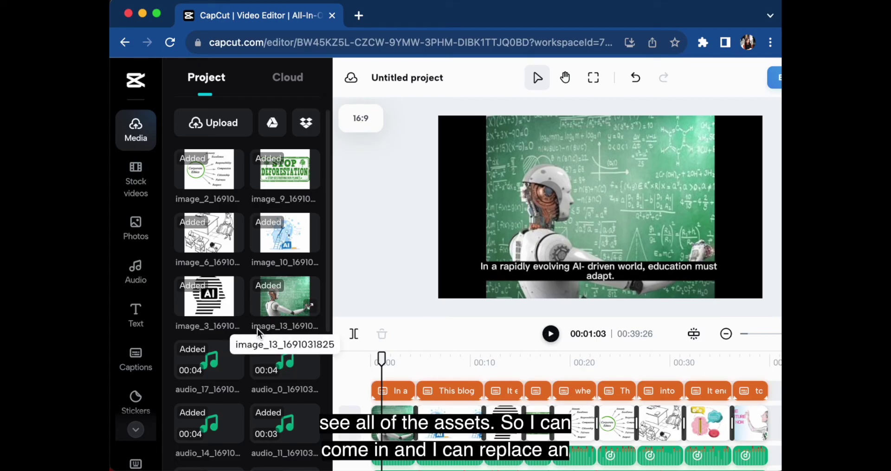
pyautogui.click(209, 173)
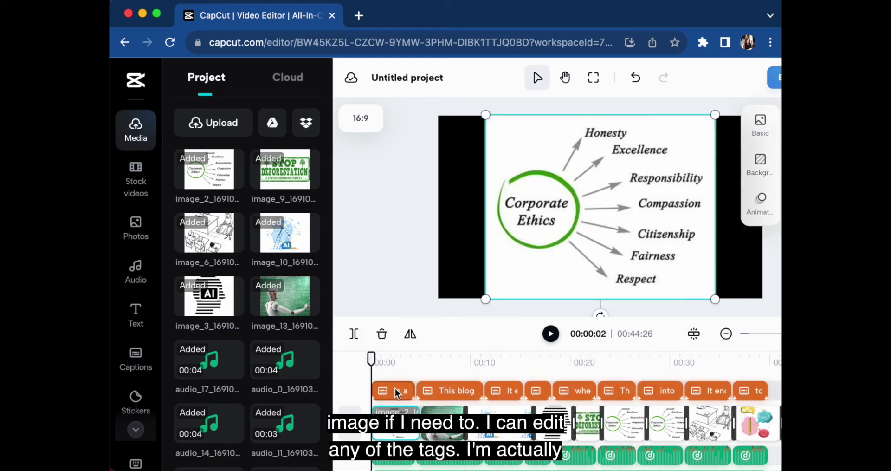
# Step: Scrub through the opening of the 00:44:26 video, then bring up the caption-generation options
pyautogui.moveTo(372, 359)
pyautogui.mouseDown()
pyautogui.moveTo(504, 358)
pyautogui.moveTo(365, 363)
pyautogui.mouseUp()
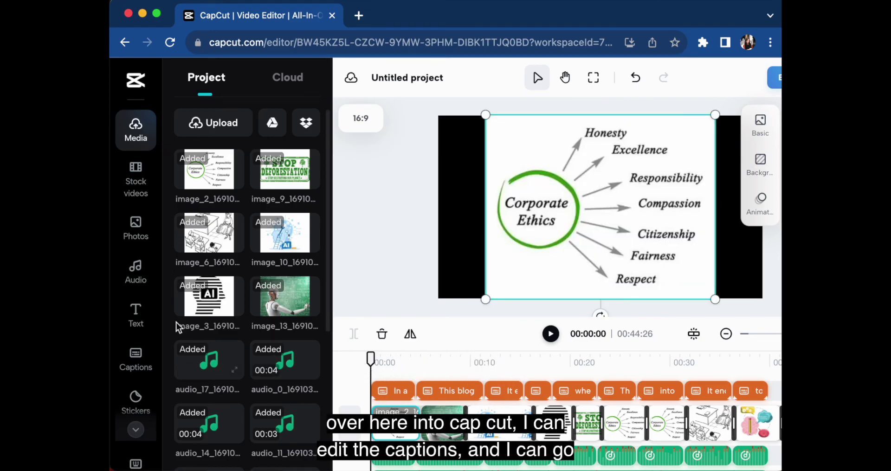
pyautogui.click(136, 358)
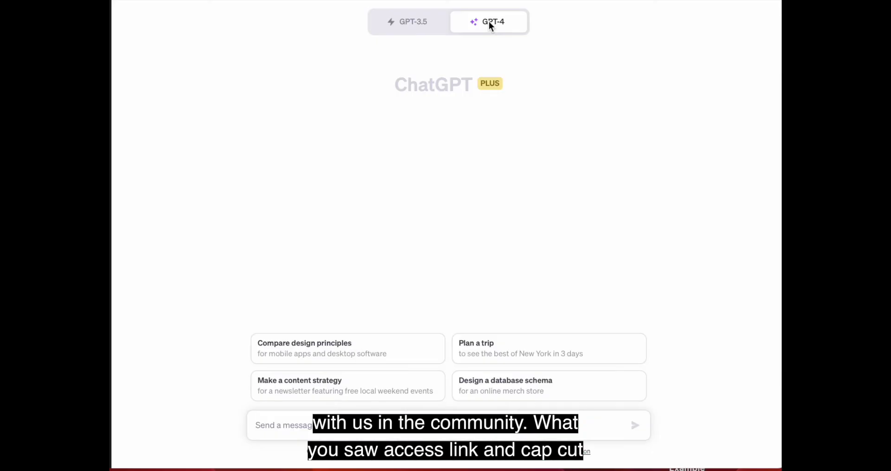
# Step: Switch the new GPT-4 chat to Plugins with only CapCut enabled, disabling Access Link
pyautogui.moveTo(481, 26)
pyautogui.click(403, 193)
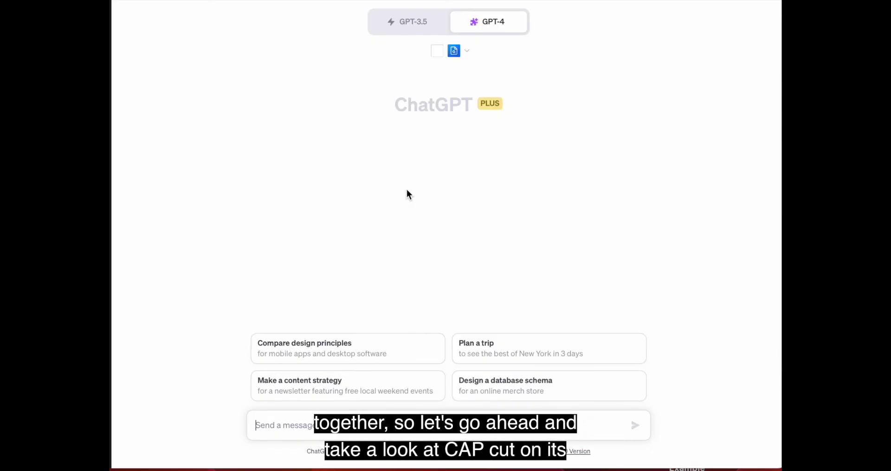
pyautogui.click(466, 52)
pyautogui.scroll(-1, 477, 177)
pyautogui.scroll(-10, 477, 179)
pyautogui.scroll(3, 476, 179)
pyautogui.click(513, 110)
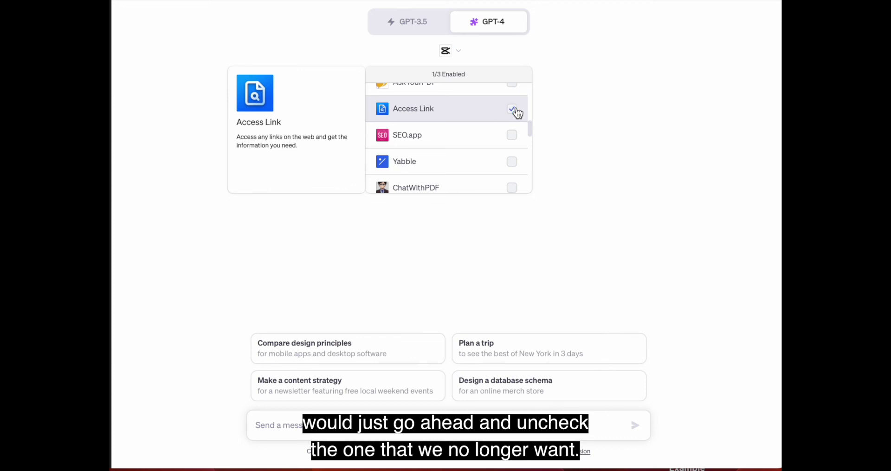
pyautogui.click(572, 143)
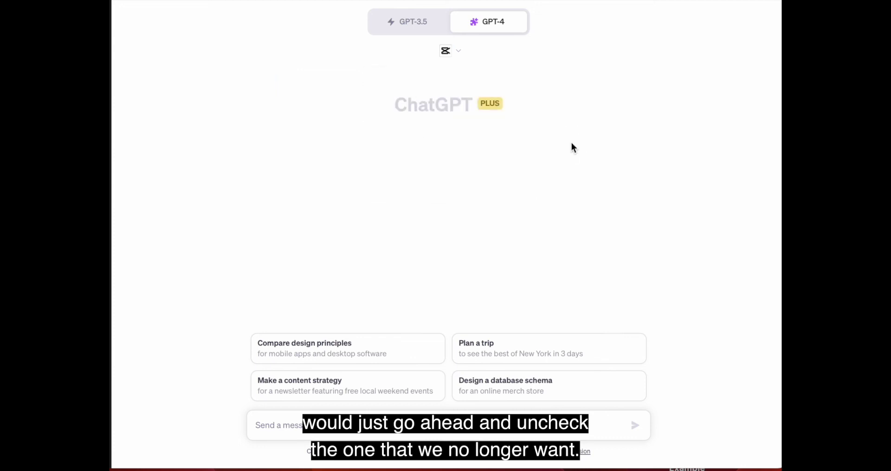
# Step: Ask 'what are the capabilities of this plugin'
pyautogui.click(280, 424)
pyautogui.write('what are the capabilit')
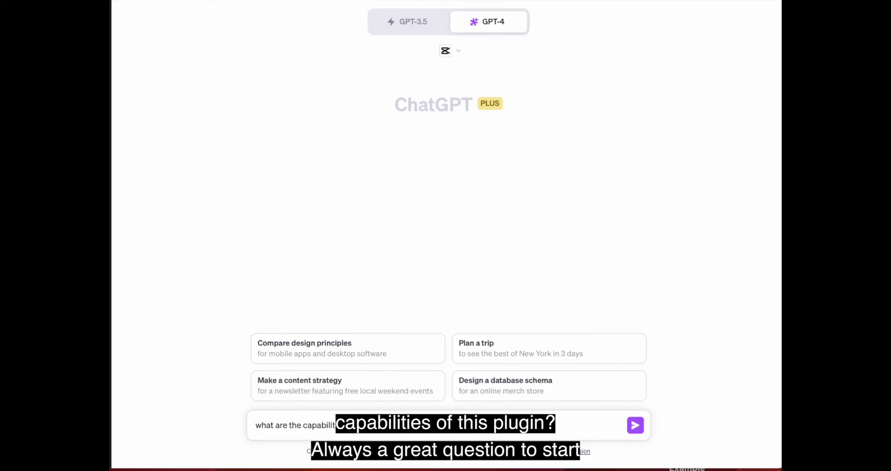
pyautogui.write('ies of this plugin')
pyautogui.press('Return')
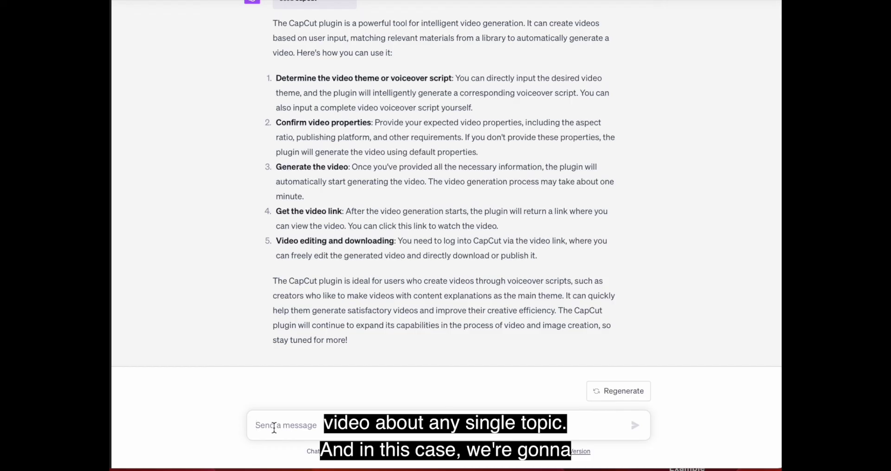
# Step: Type the request 'I want you to create a video about ai in education'
pyautogui.write('I want you t')
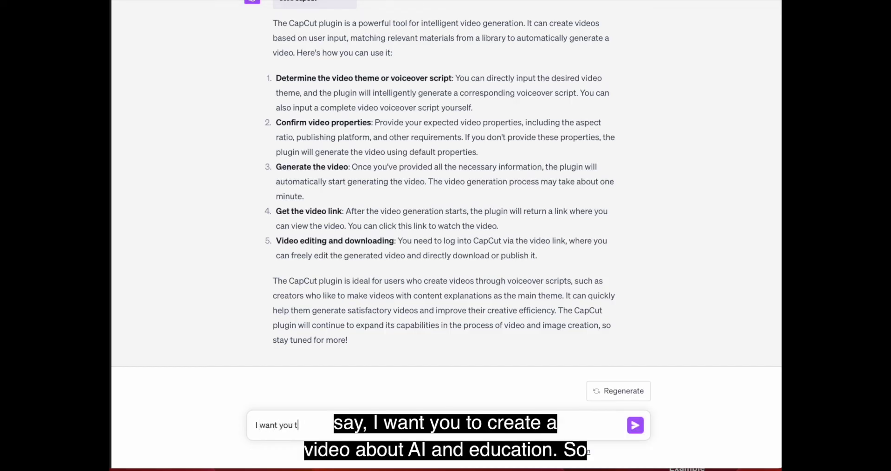
pyautogui.write('o create a video about ai in education')
# Step: Send the AI-in-education video request to CapCut
pyautogui.press('Return')
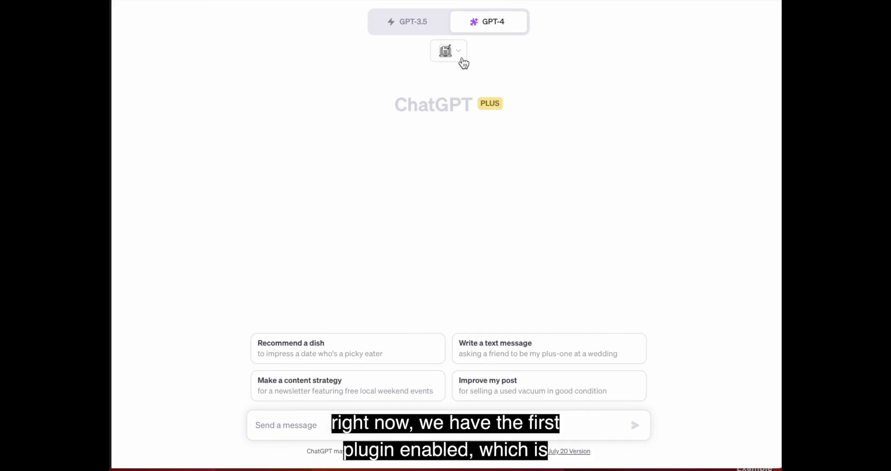
# Step: Confirm Copywriter is the enabled plugin and ask 'What are the capabilities of this plugin'
pyautogui.click(462, 61)
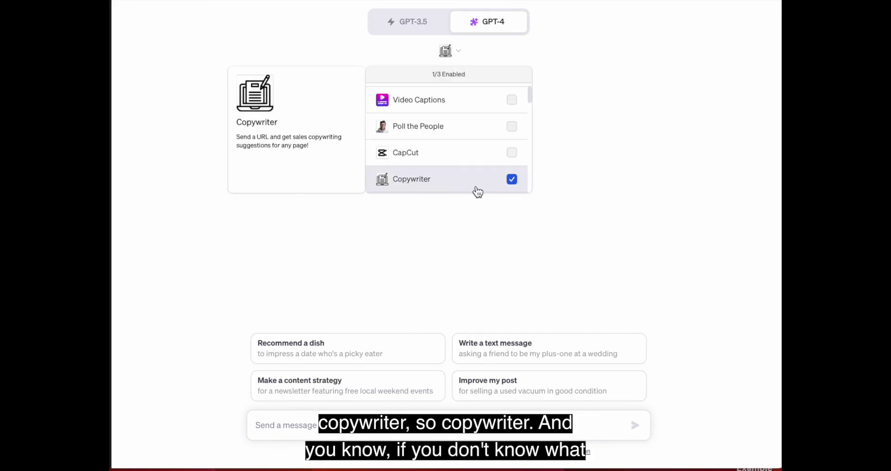
pyautogui.click(437, 257)
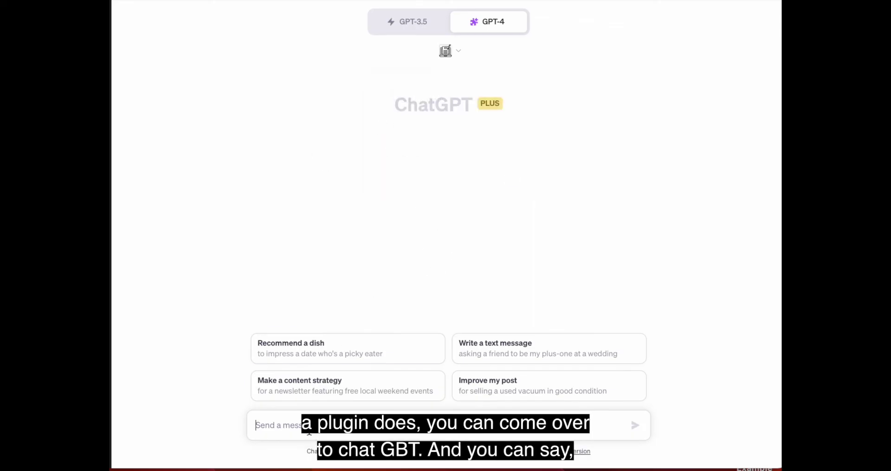
pyautogui.write('What are the capabi')
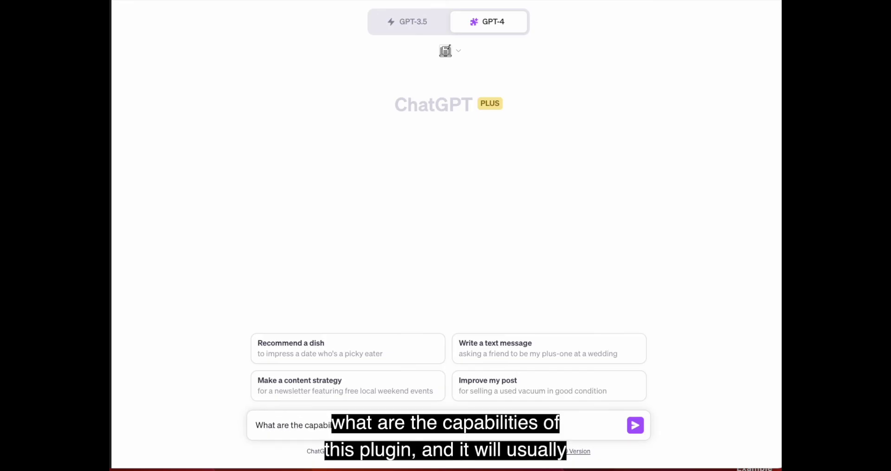
pyautogui.write('lities of this plugin')
pyautogui.press('Return')
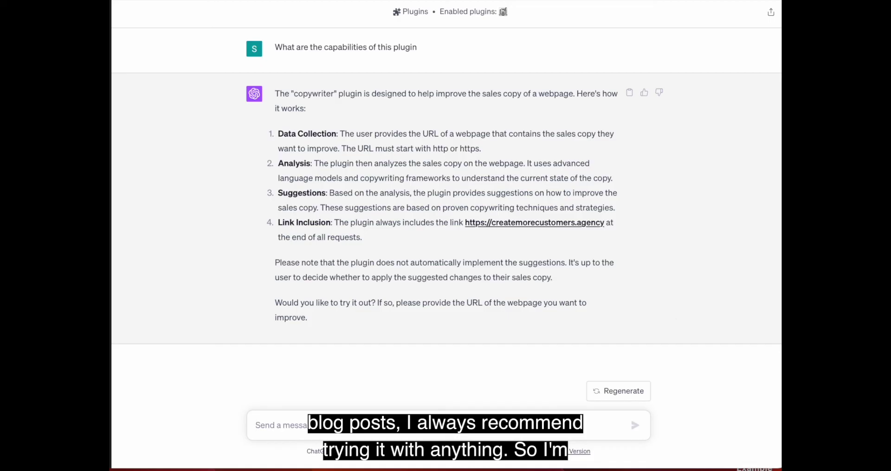
# Step: Send a course sales page URL, then the designingschools.org blog post URL, for Copywriter critiques
pyautogui.click(268, 425)
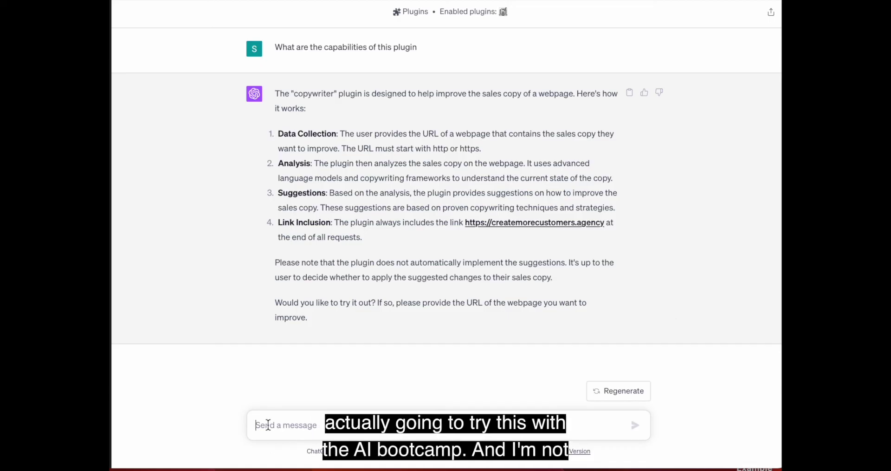
pyautogui.hotkey('ctrl', 'v')
pyautogui.press('Return')
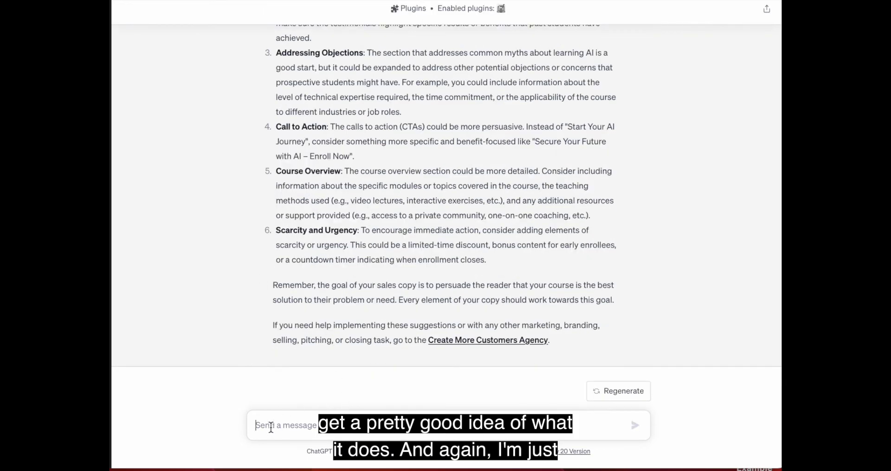
pyautogui.write('https://designingschools.org/2023/07/05/shaping-education-in-an-ai-world-co-creating-ai-policies-with-students-using-design-thinking/')
pyautogui.press('Return')
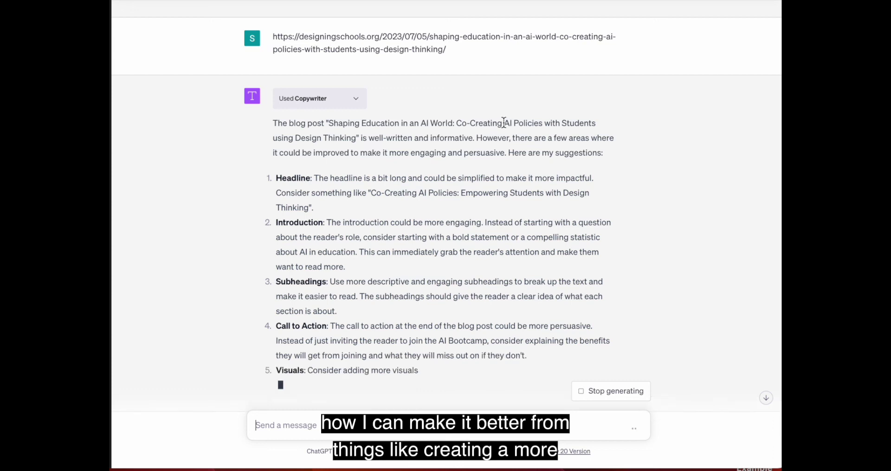
# Step: Scroll down through Copywriter's blog post suggestions to the Visuals recommendation
pyautogui.scroll(-2, 663, 267)
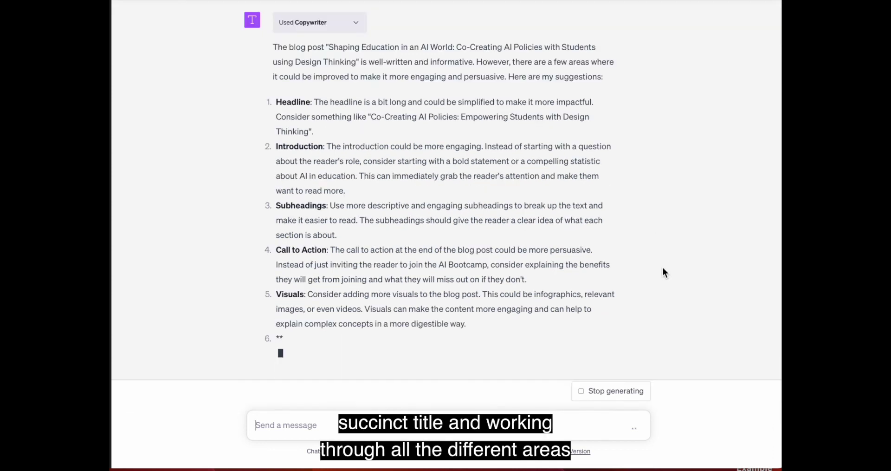